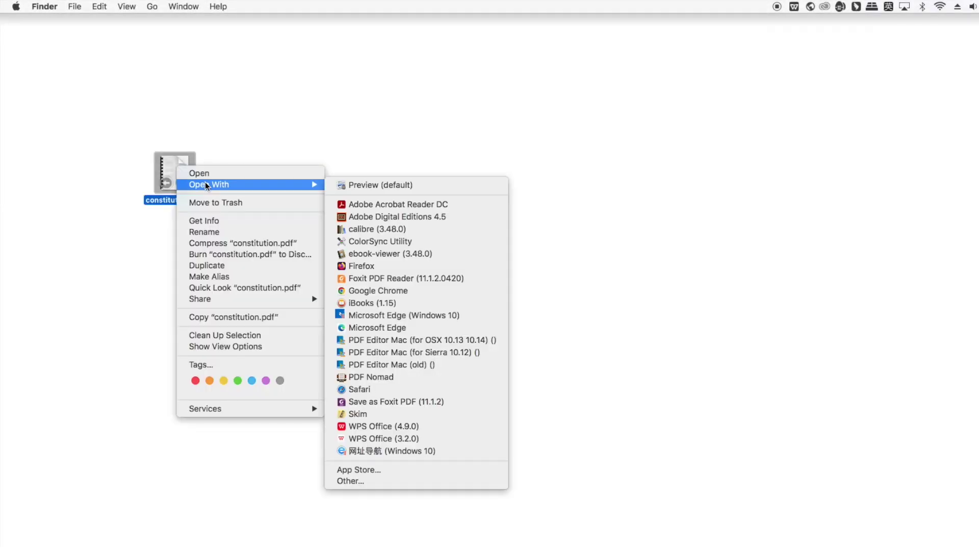
- Open constitution.pdf in Preview and start an export
left_click(426, 184)
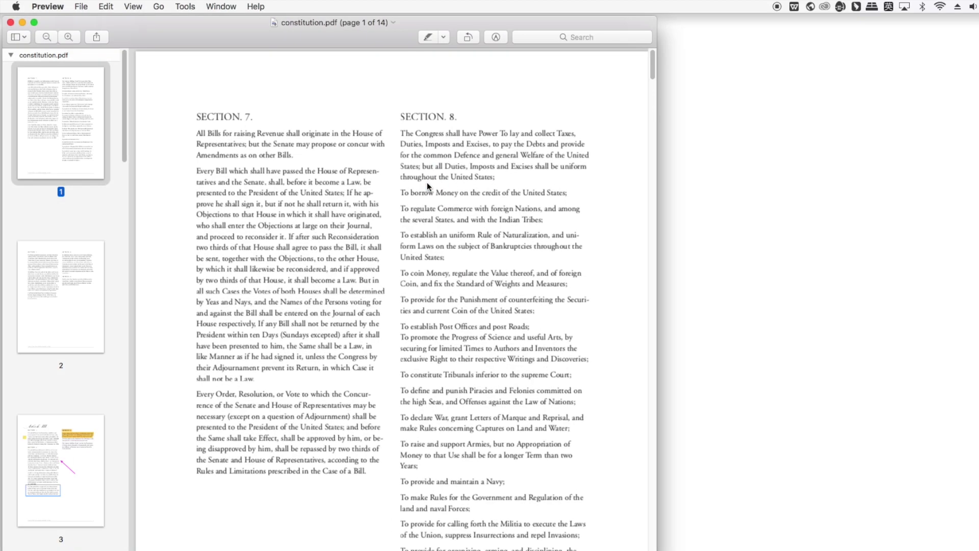
left_click_drag(654, 16, 547, 158)
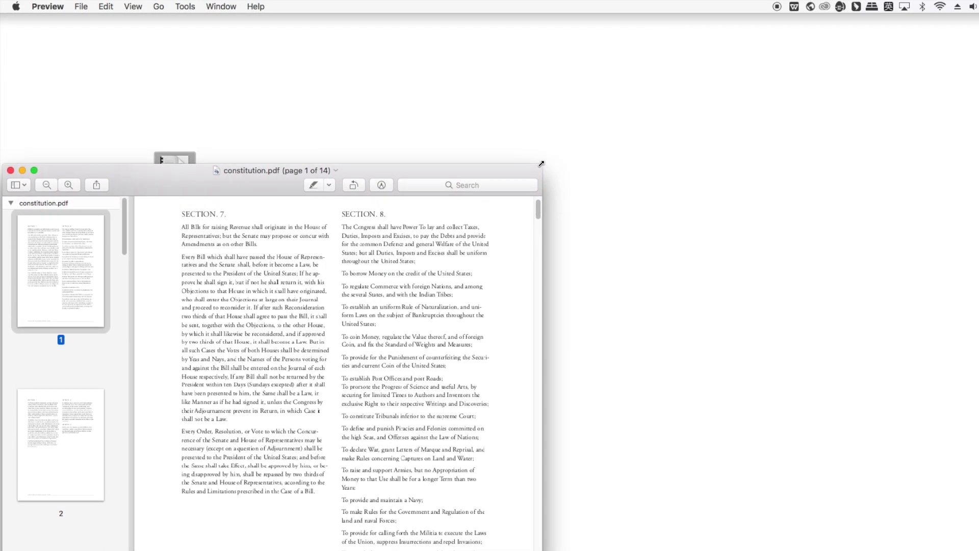
mouse_move(478, 174)
left_mouse_down()
mouse_move(724, 68)
mouse_move(678, 62)
left_mouse_up()
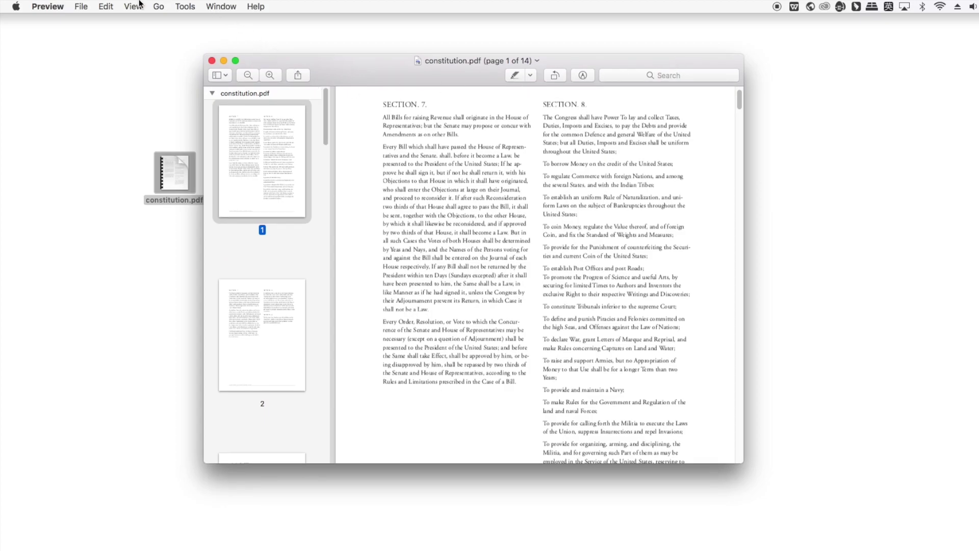
left_click(90, 9)
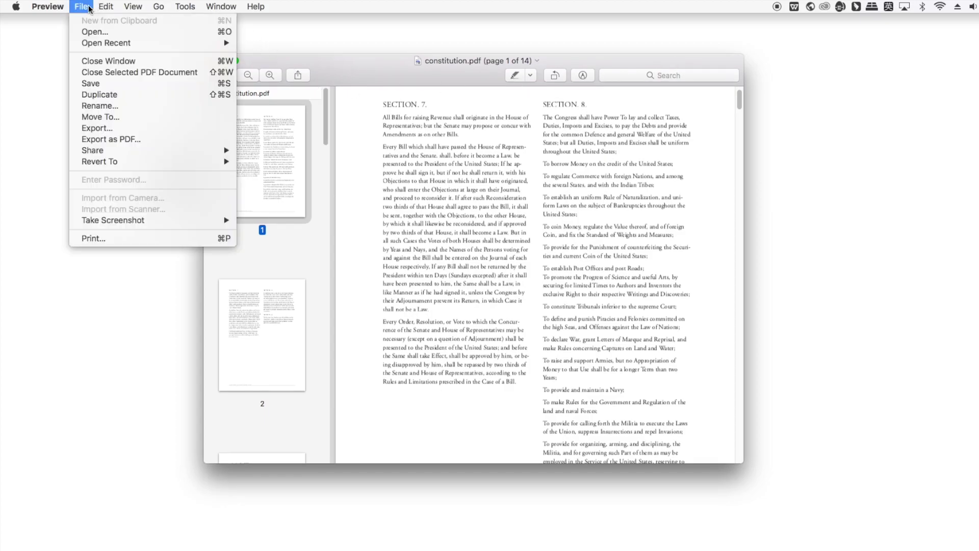
left_click(111, 132)
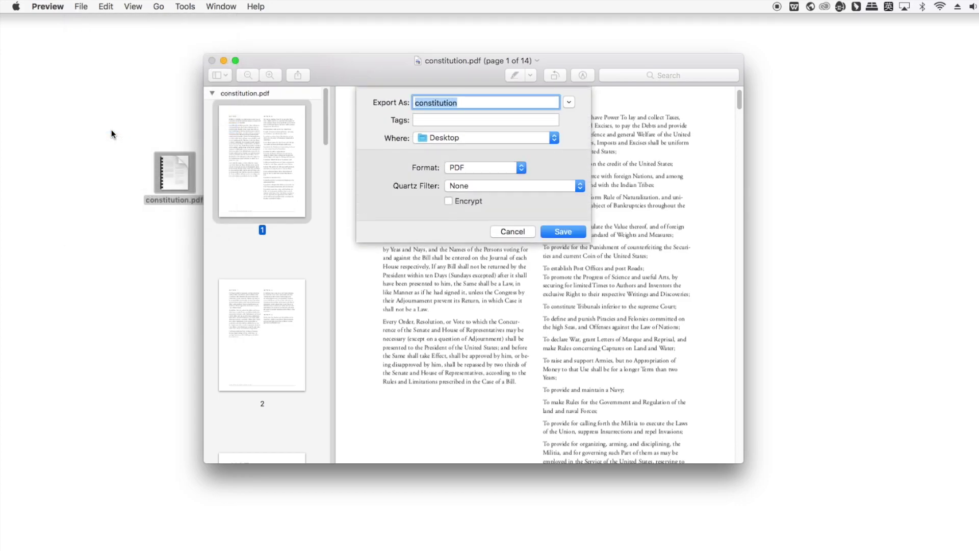
- Export as PNG at 200 pixels per inch, named constitution1, to the Desktop
left_click(523, 166)
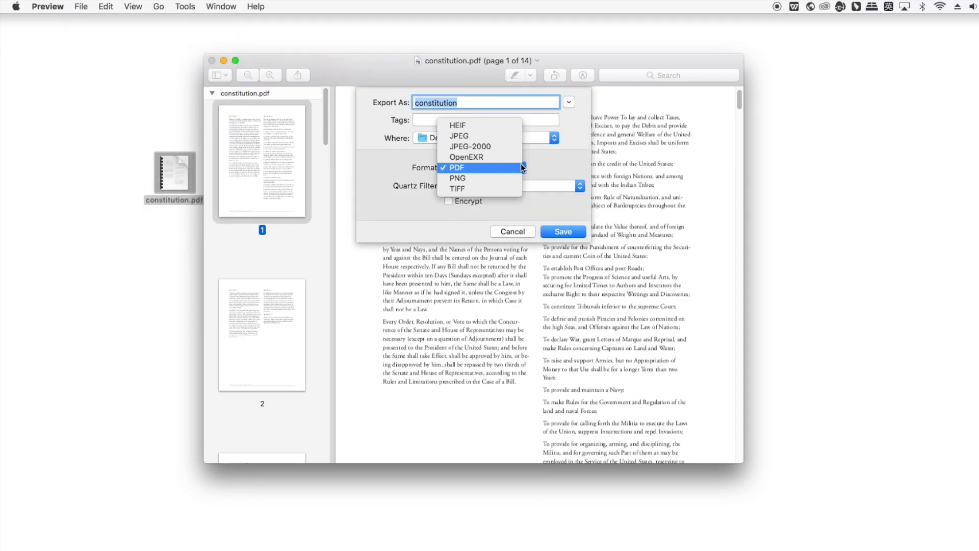
left_click(515, 176)
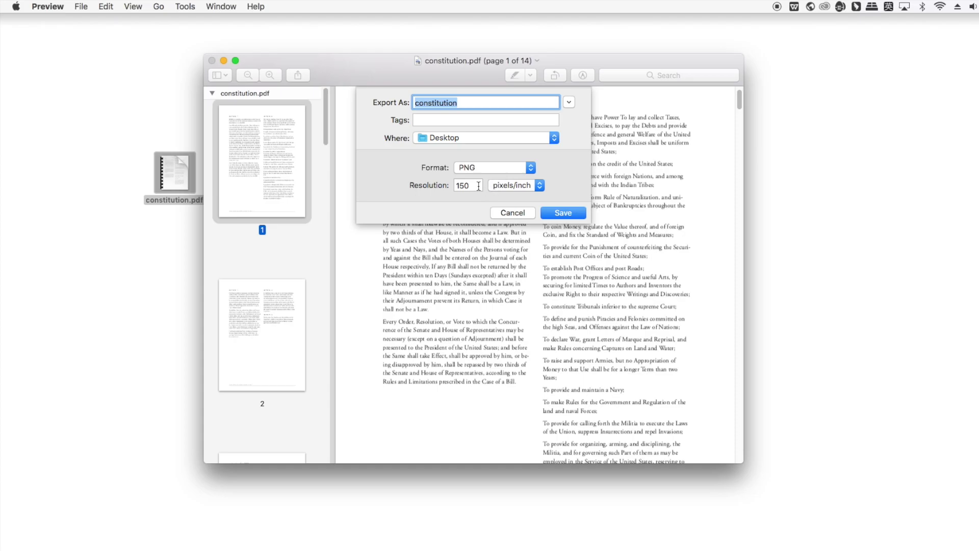
left_click_drag(478, 186, 452, 186)
type("20")
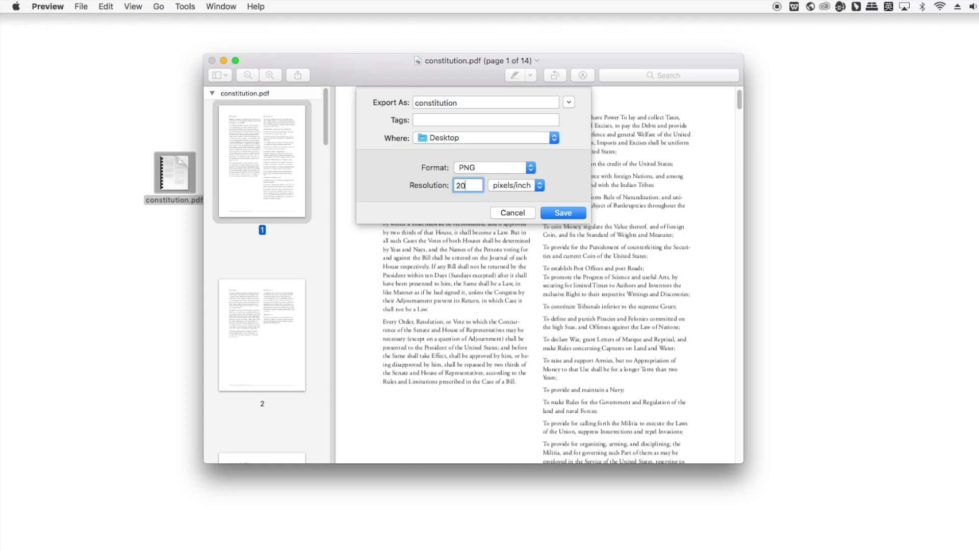
type("0")
left_click(495, 105)
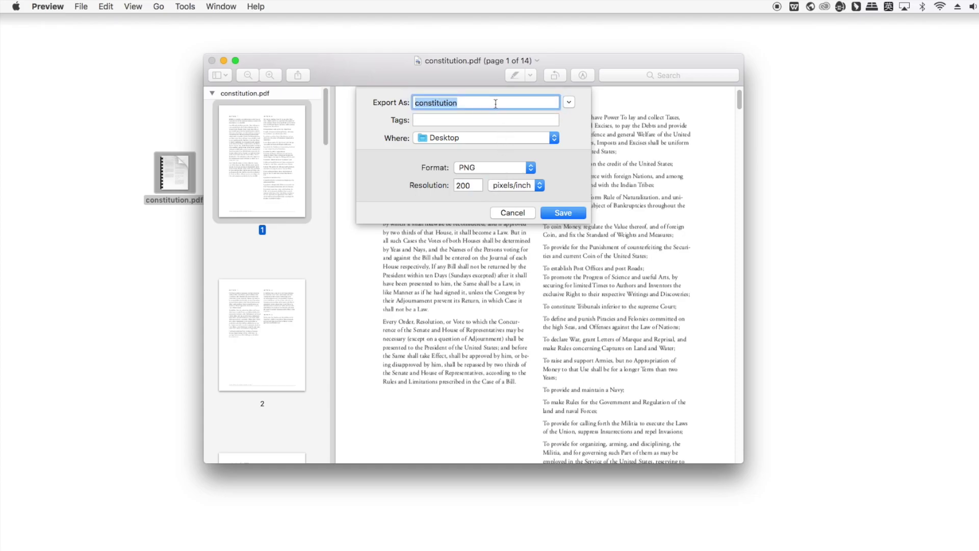
left_click(497, 103)
type("1")
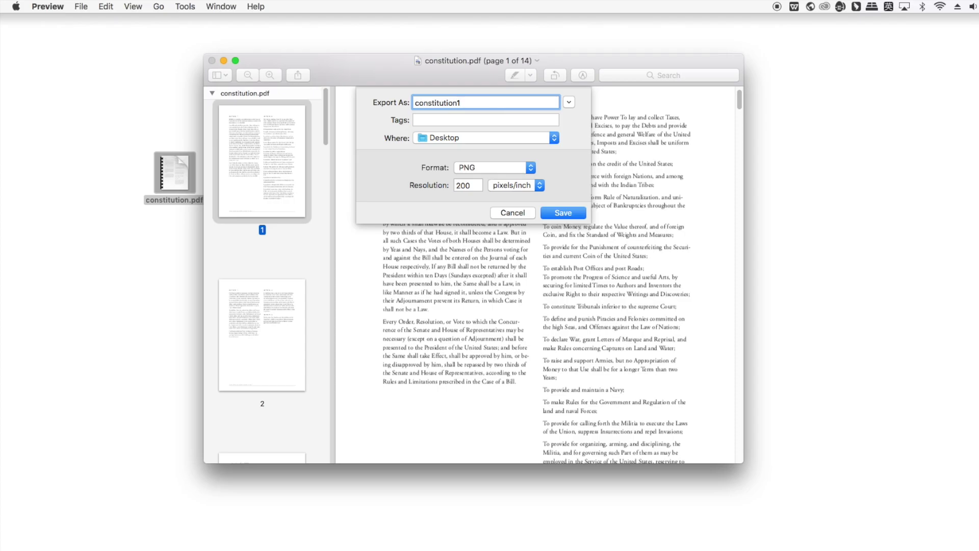
left_click(564, 214)
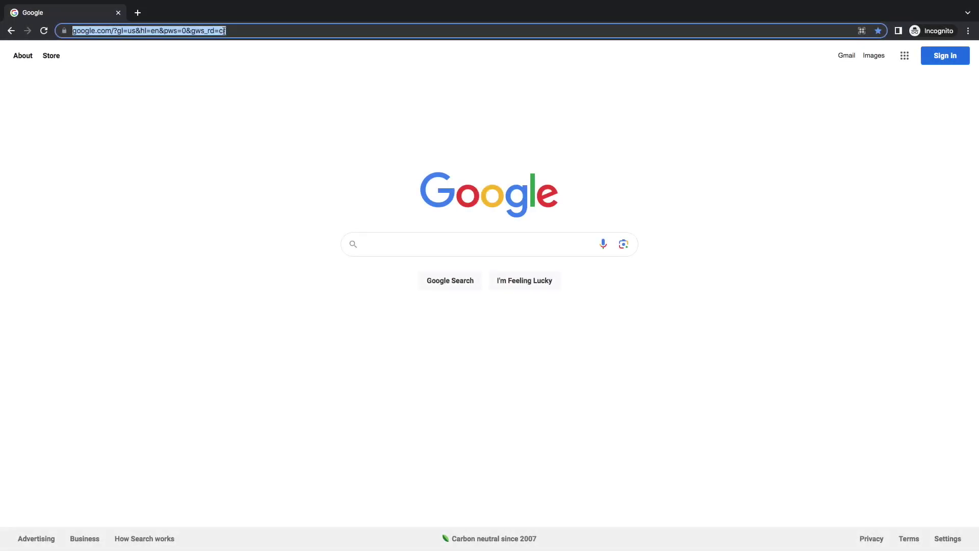
type("zamzar.com")
- Load zamzar.com and upload Form.pdf and Application_Form copy.pdf from the computer
key("Return")
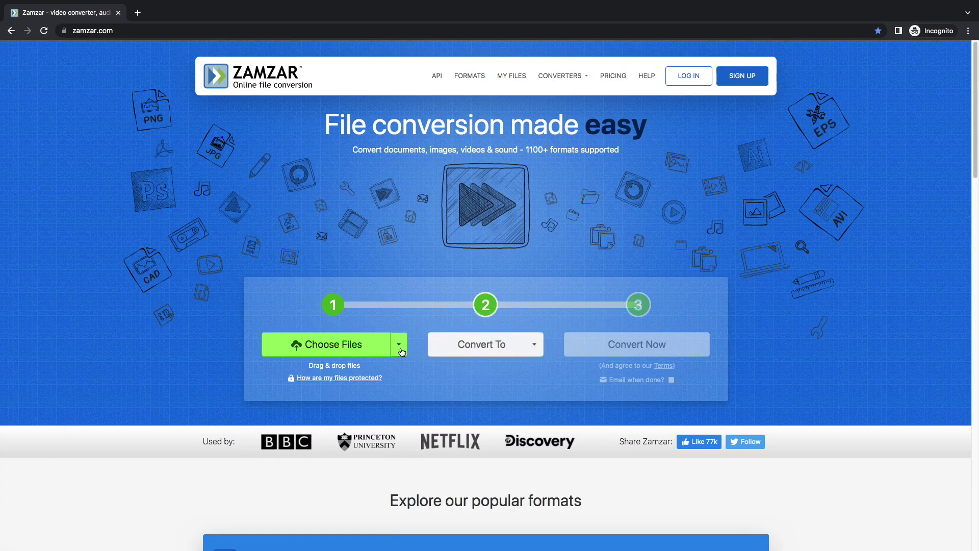
left_click(402, 350)
left_click(397, 370)
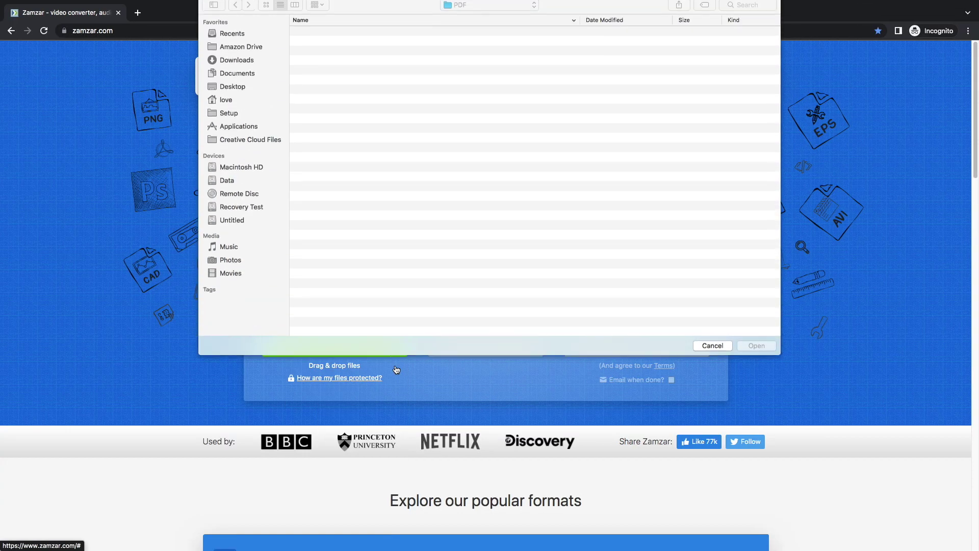
left_click_drag(427, 59, 429, 33)
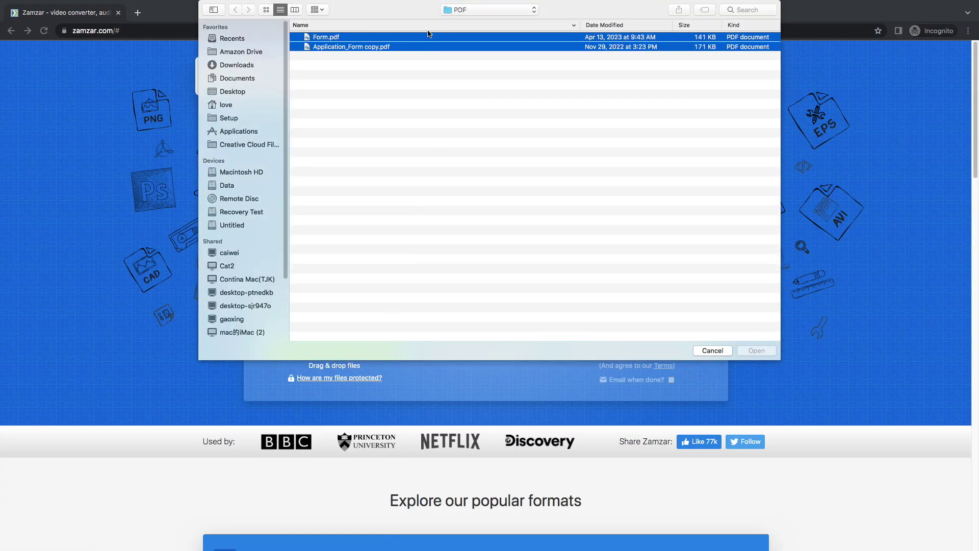
left_click(755, 351)
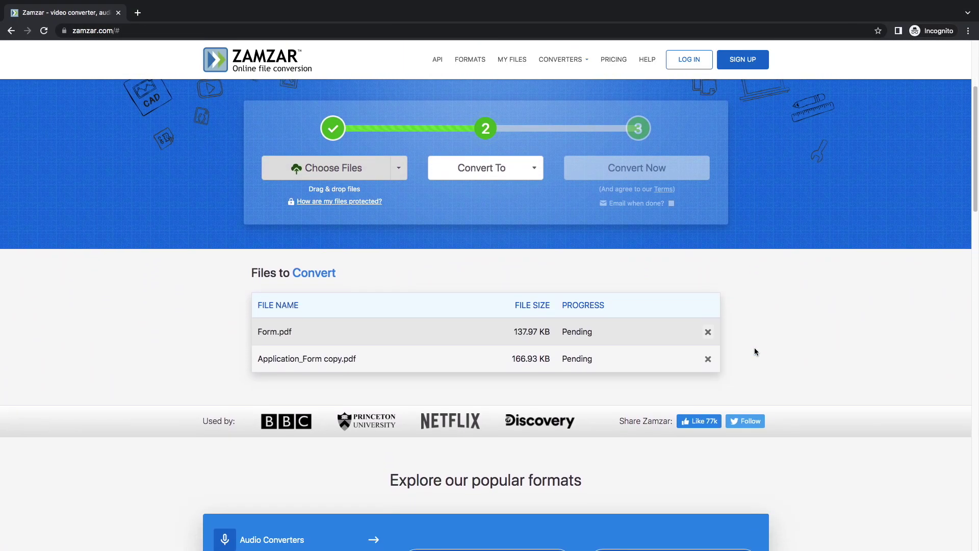
- Set the target format to png and start converting both PDFs
left_click(537, 170)
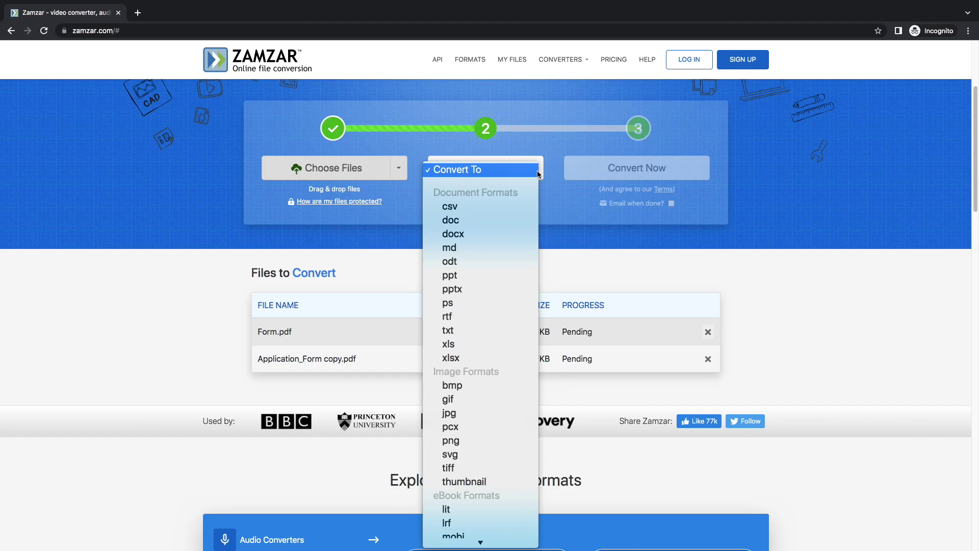
left_click(476, 437)
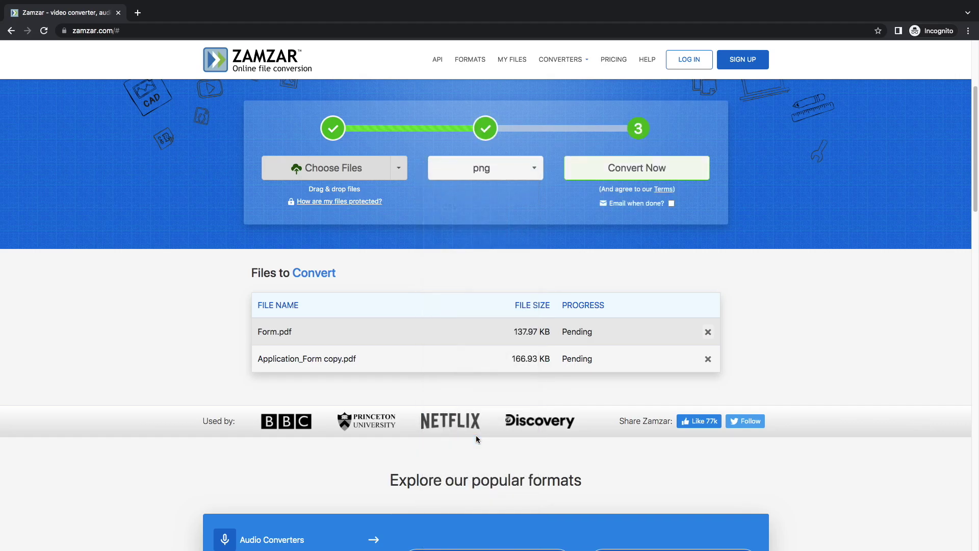
left_click(677, 167)
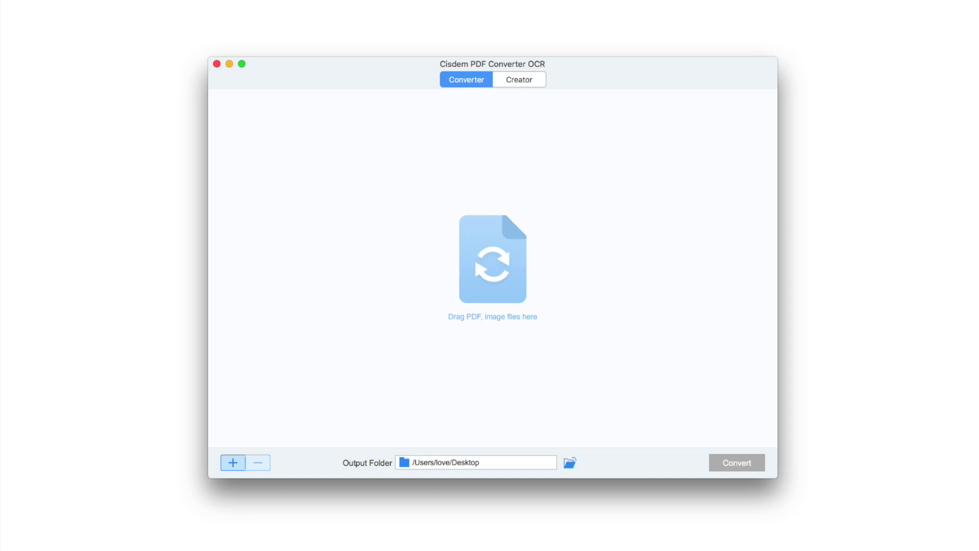
- Add four PDFs to Cisdem and set the first file and Form.pdf to PNG
left_click_drag(651, 306, 537, 343)
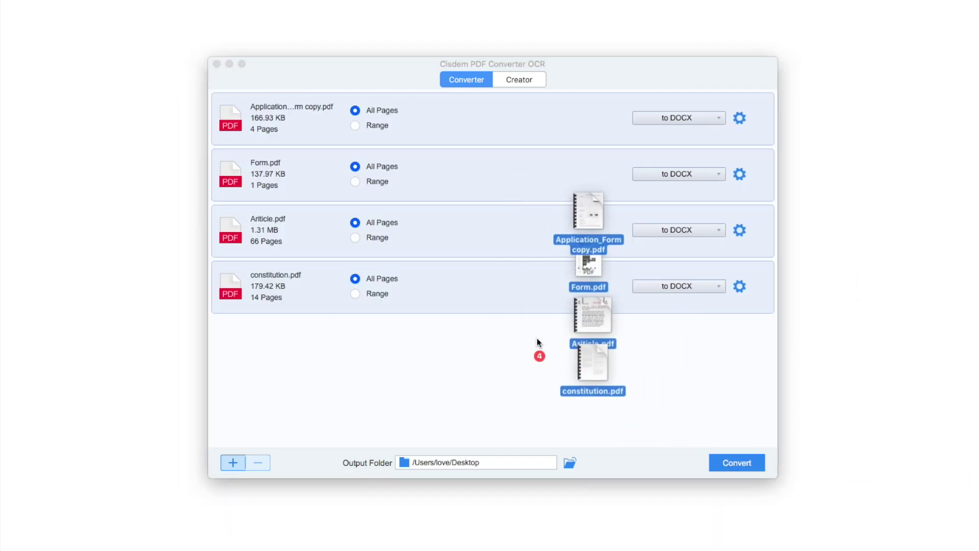
left_click(698, 118)
mouse_move(673, 328)
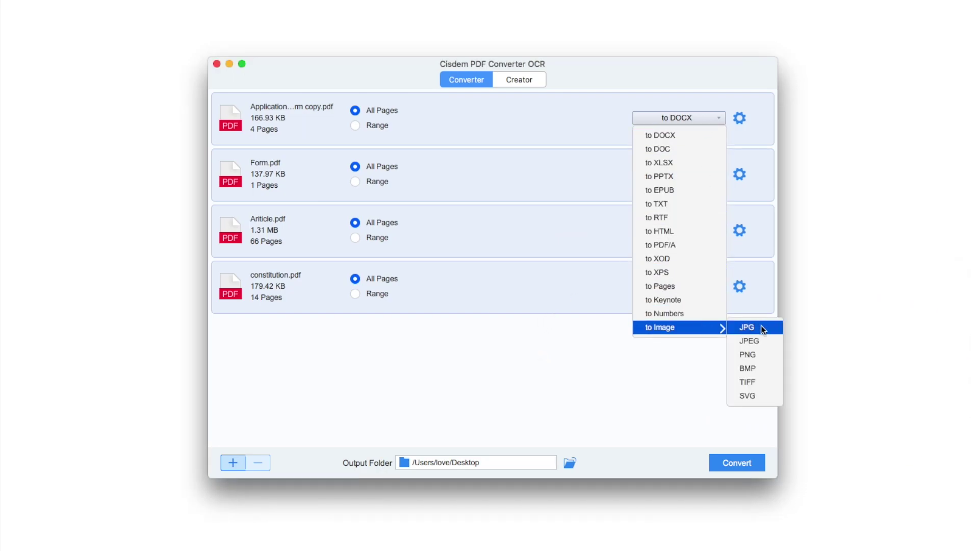
left_click(759, 353)
left_click(710, 175)
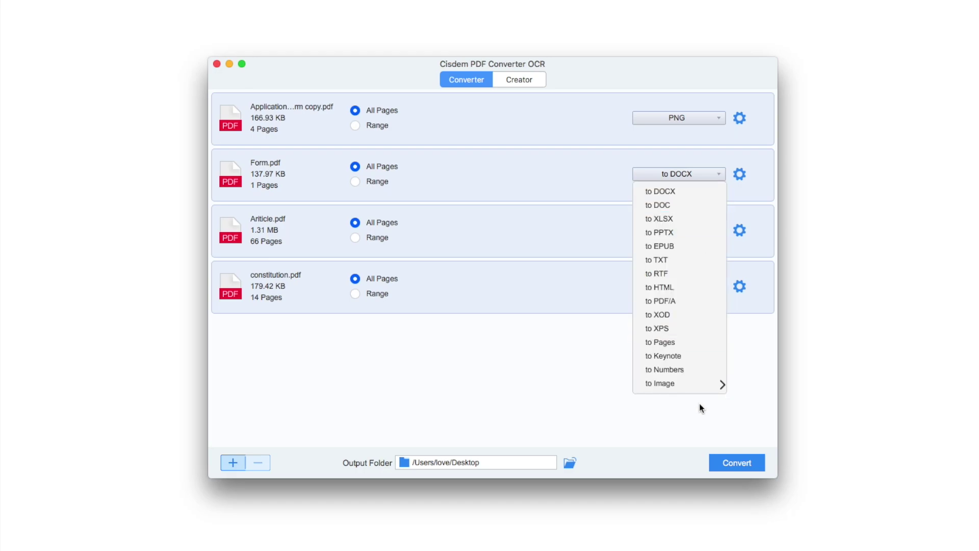
mouse_move(679, 384)
left_click(757, 406)
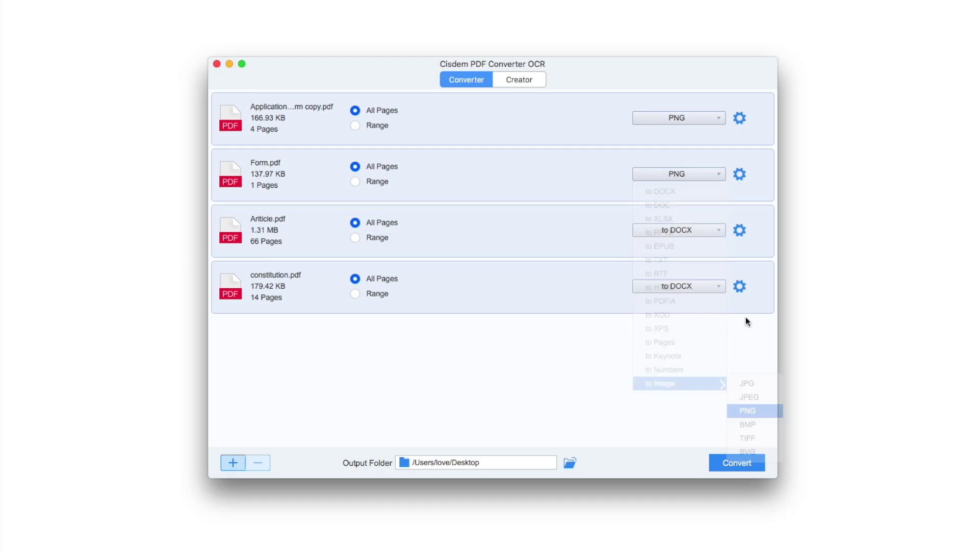
- Set Ariticle.pdf and constitution.pdf to convert to PNG as well
left_click(711, 229)
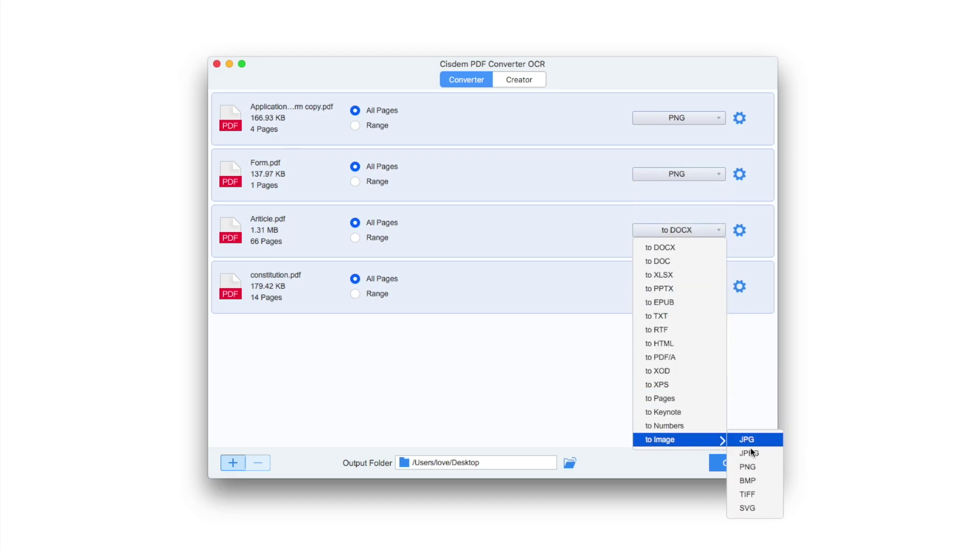
left_click(752, 462)
left_click(700, 285)
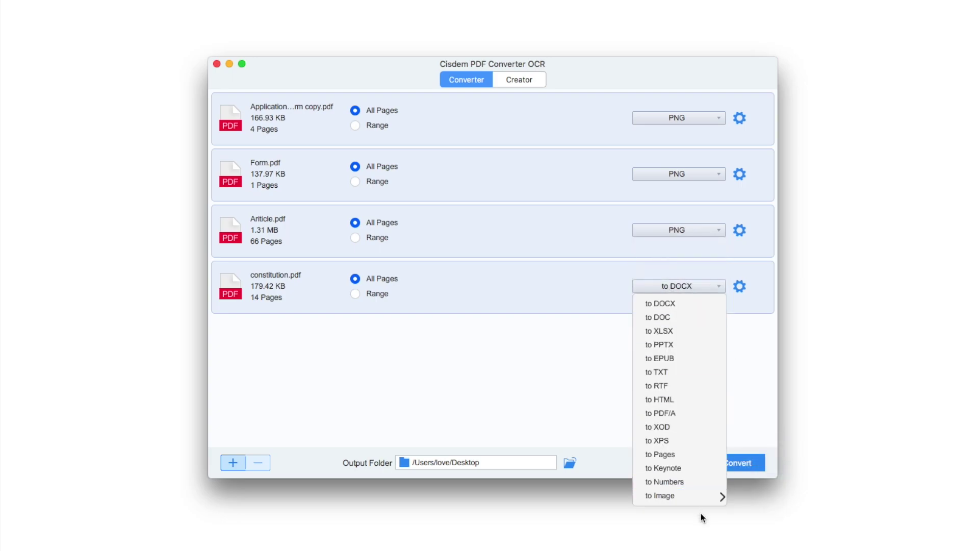
mouse_move(678, 495)
left_click(764, 520)
type("2-3")
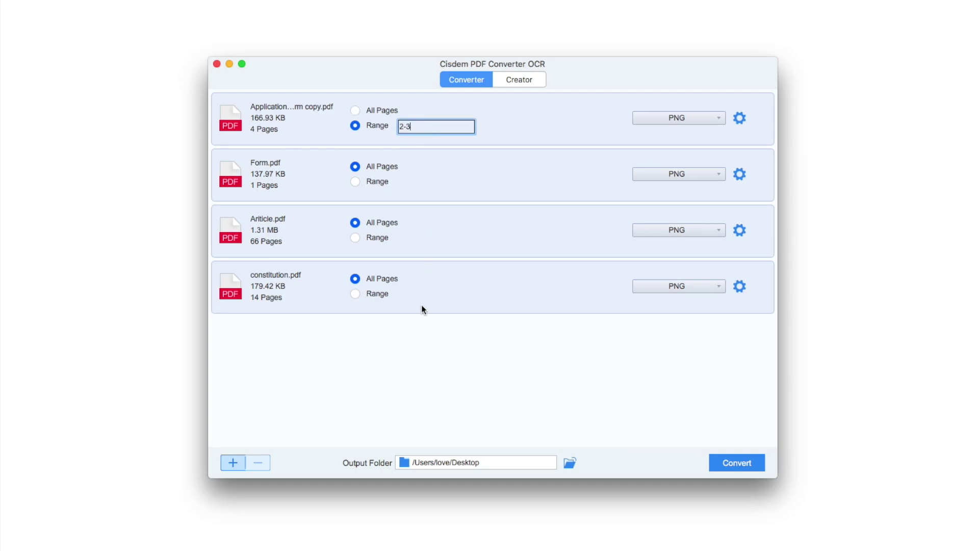
- Limit Ariticle.pdf to page range 1,22,25-36 and select the application form file
left_click(384, 238)
type("1,22,25-36")
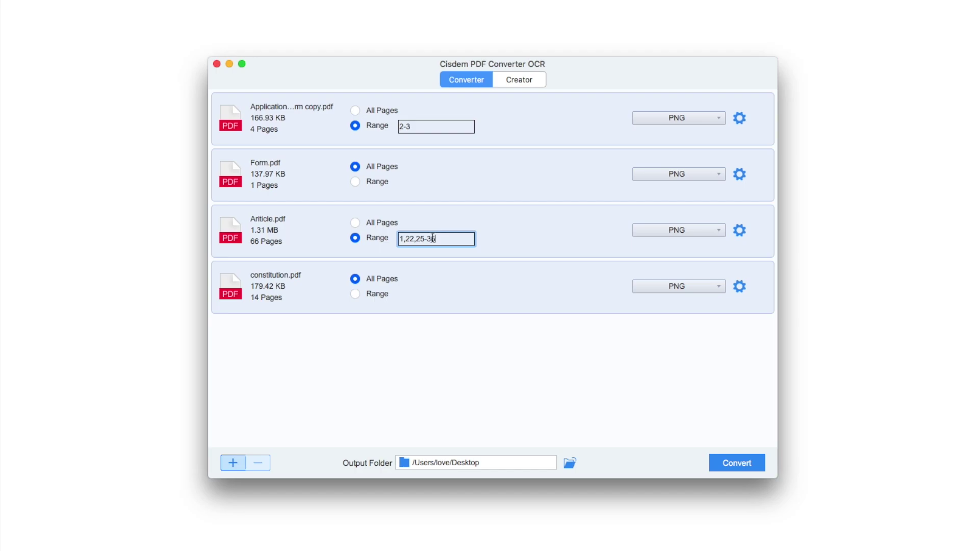
left_click(758, 123)
left_click(740, 118)
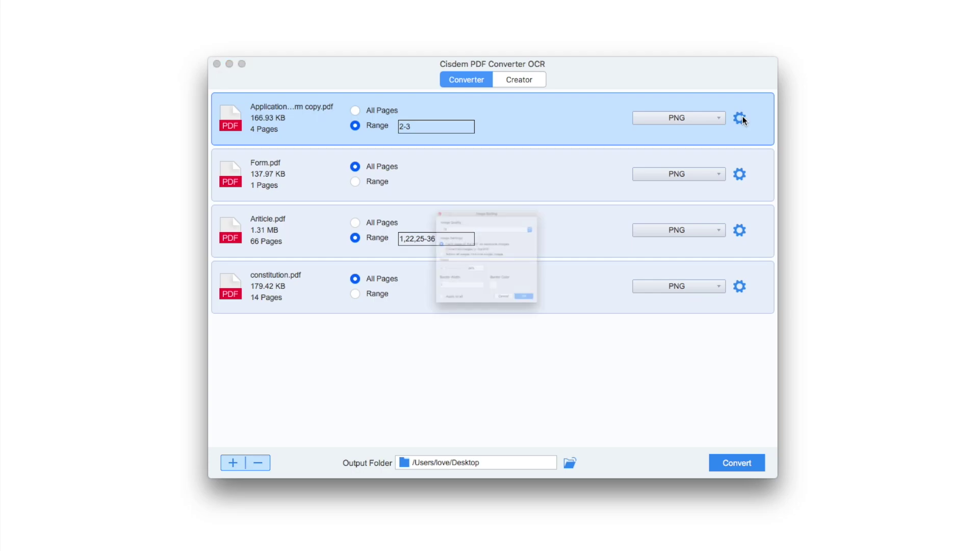
- Set the application form's image quality to 150 and confirm the settings
left_click(597, 195)
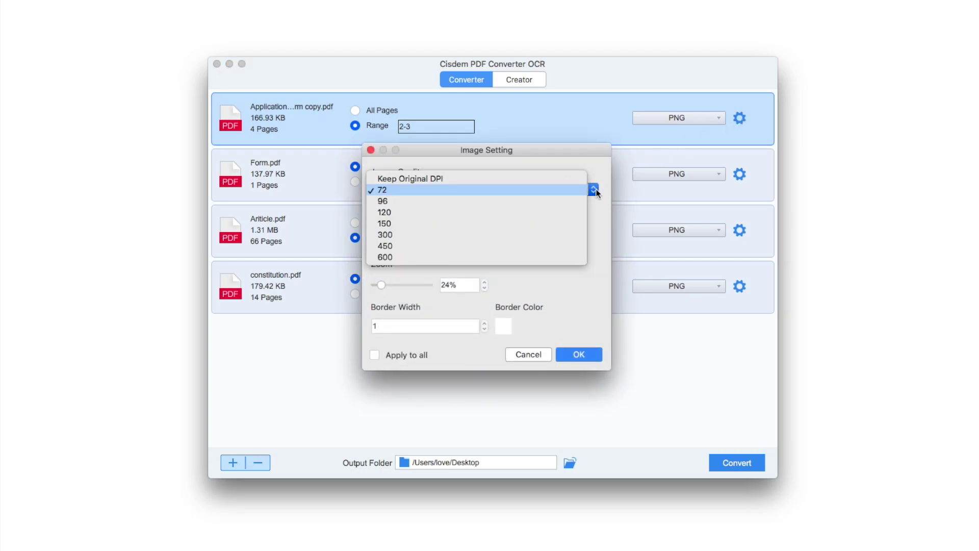
left_click(519, 228)
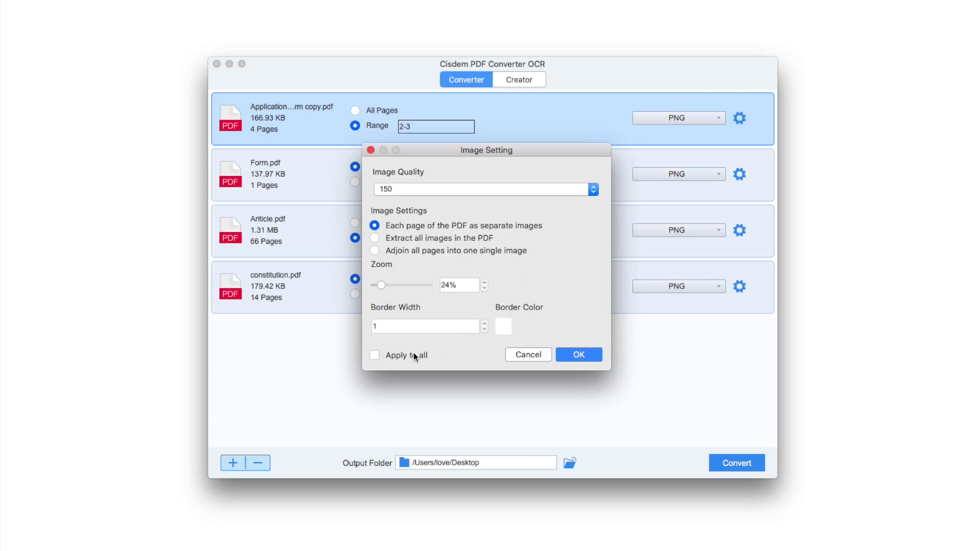
left_click(574, 356)
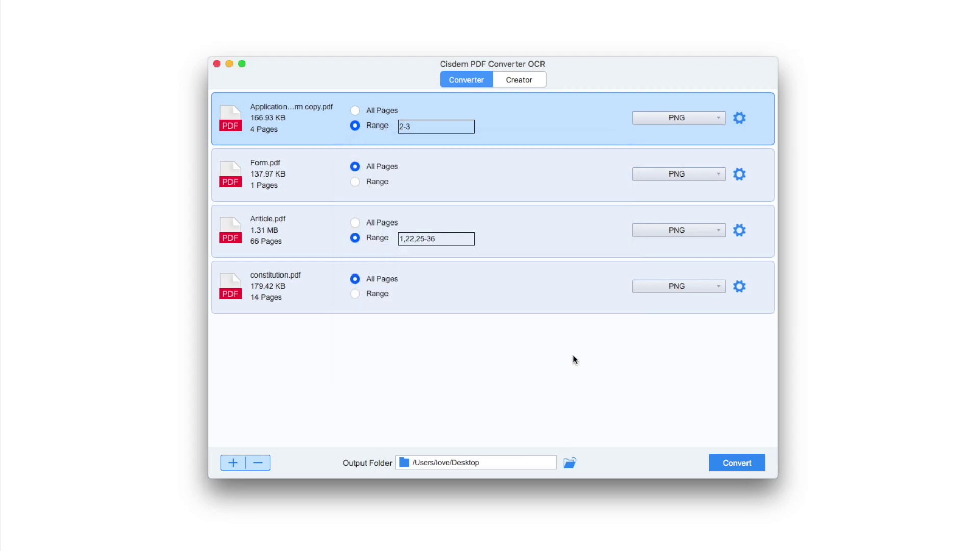
left_click(573, 355)
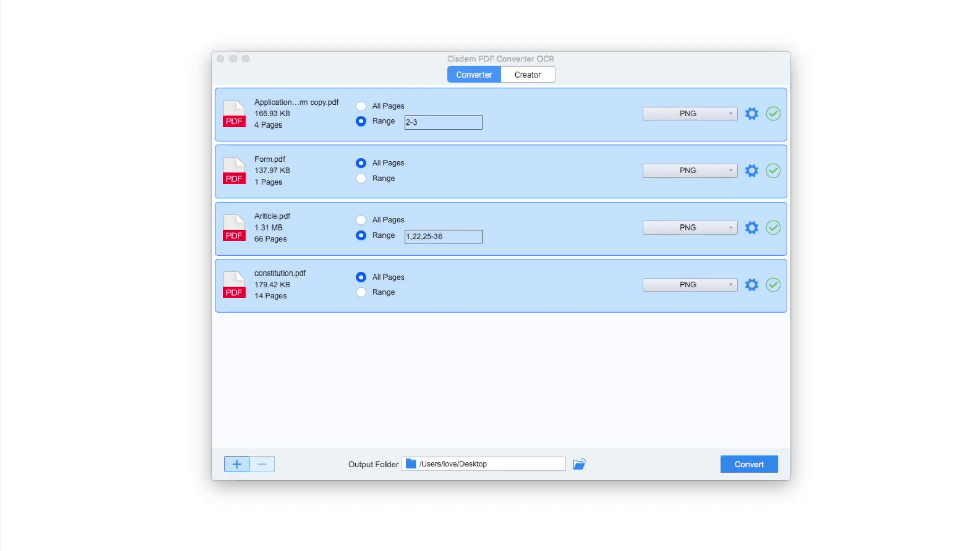
scroll(457, 330, "up", 1)
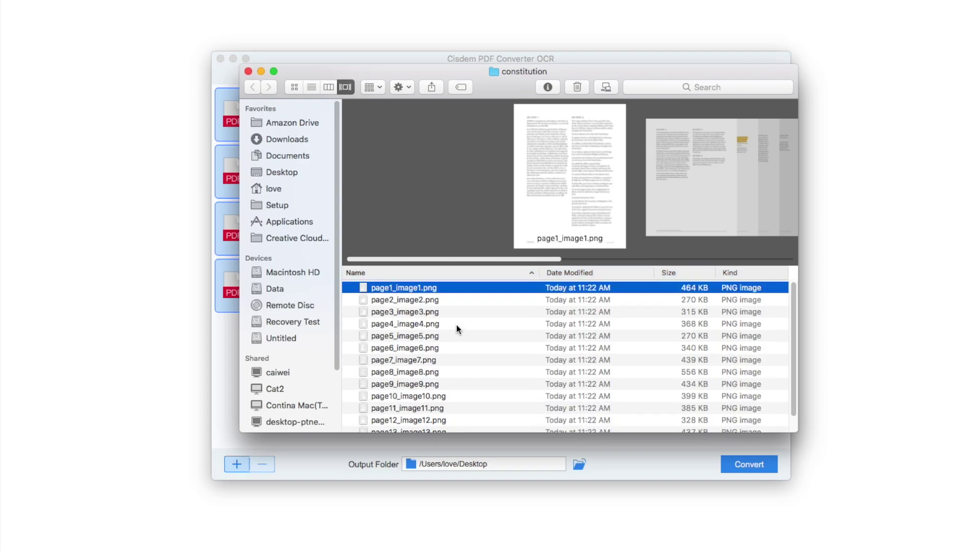
scroll(457, 330, "down", 1)
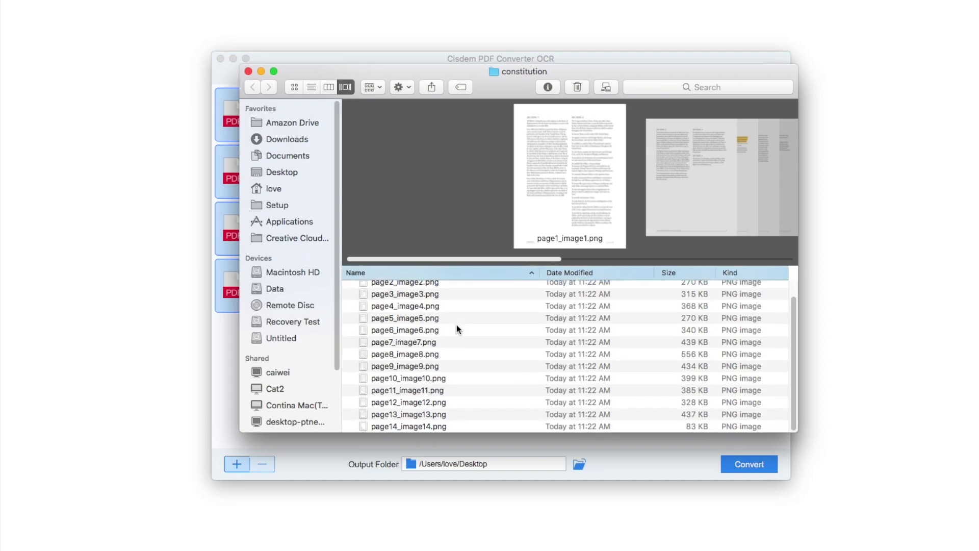